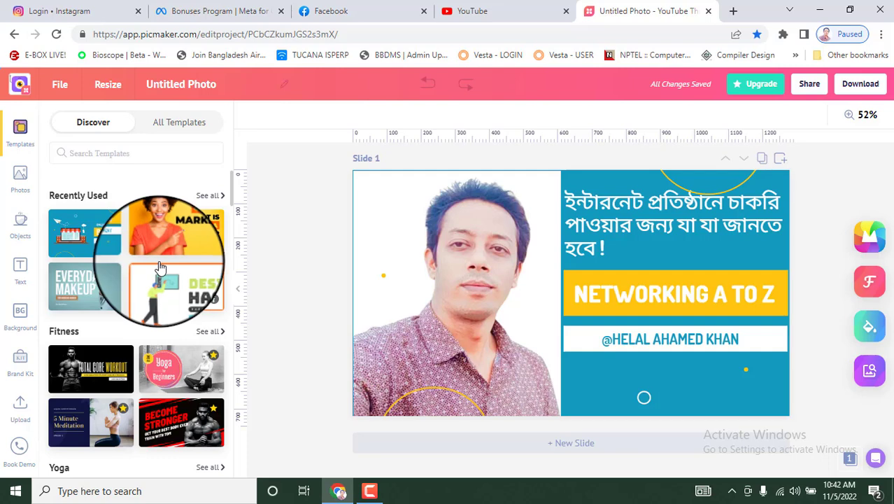
Scroll the Recently Used templates to apply the Design Hacks – Tips and Tricks for Beginners template.
scroll(160, 267, down, 10)
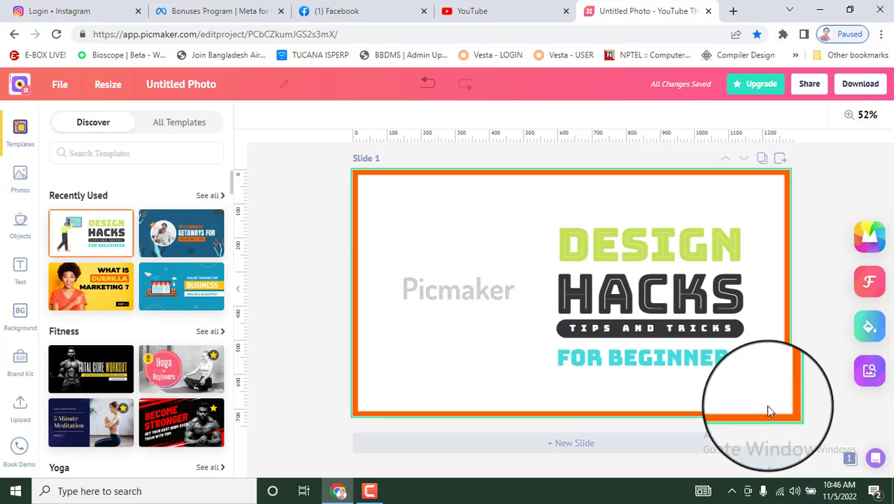
Apply the Top 20 Romantic Getaways for Valentine's Day template to Slide 1.
click(183, 240)
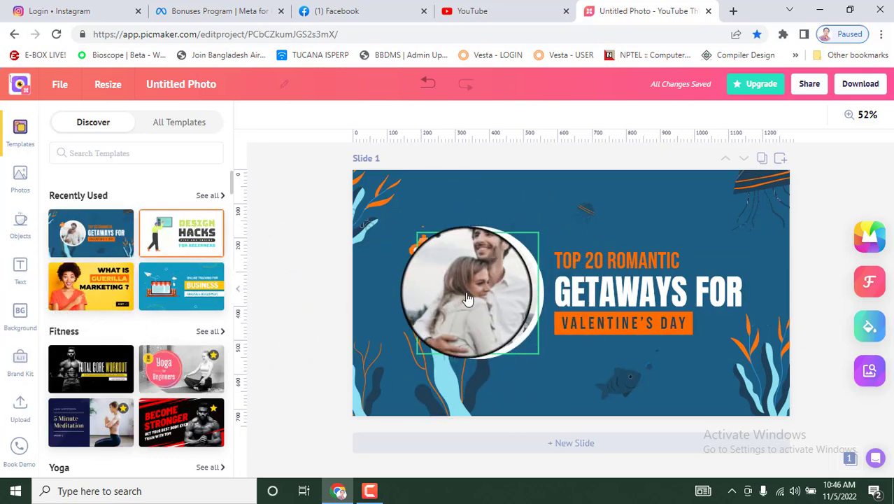
Drop the uploaded portrait into the circle frame and add a shrunken LIVE badge bottom-right.
click(20, 414)
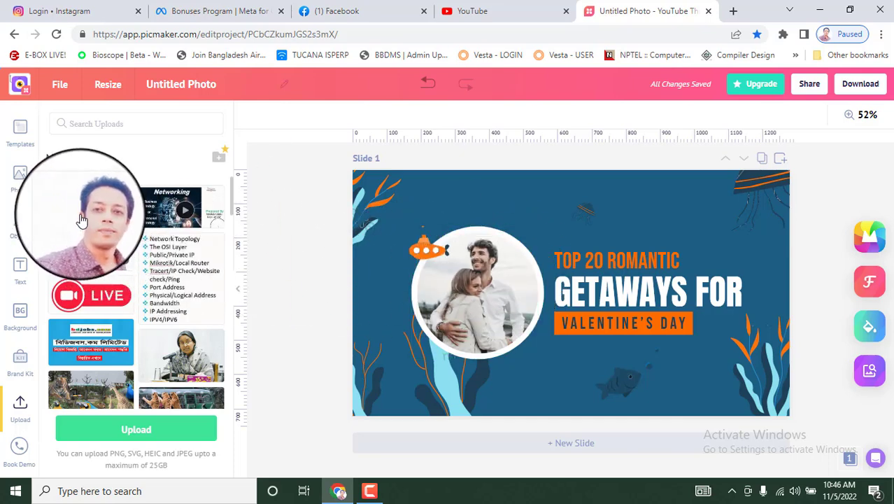
drag(82, 221, 465, 261)
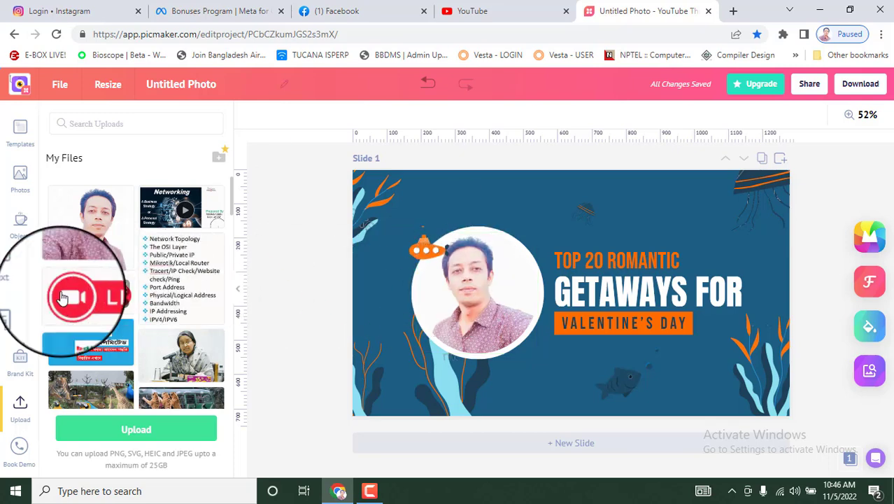
drag(566, 378, 658, 364)
drag(777, 418, 752, 383)
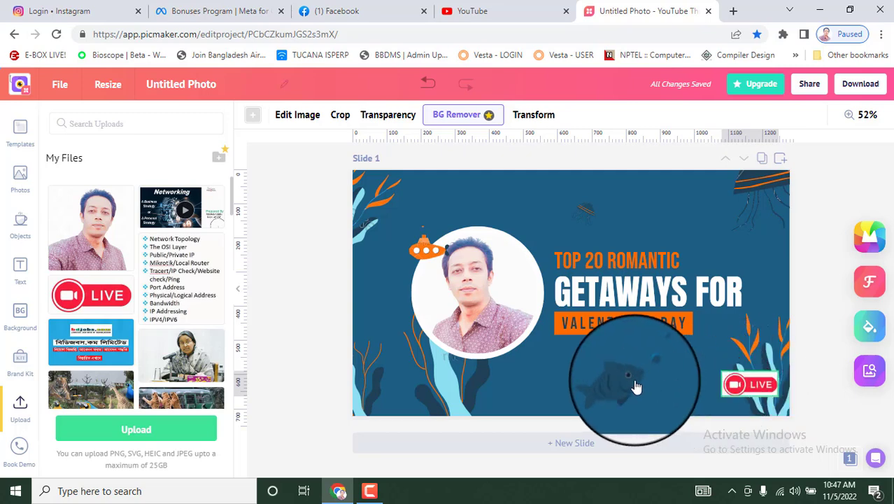
Delete the English words from the headline text.
double_click(613, 262)
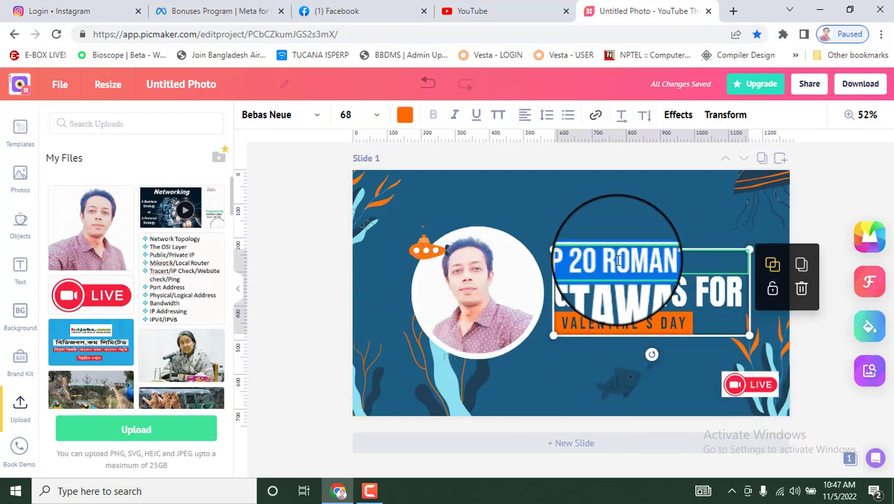
double_click(618, 261)
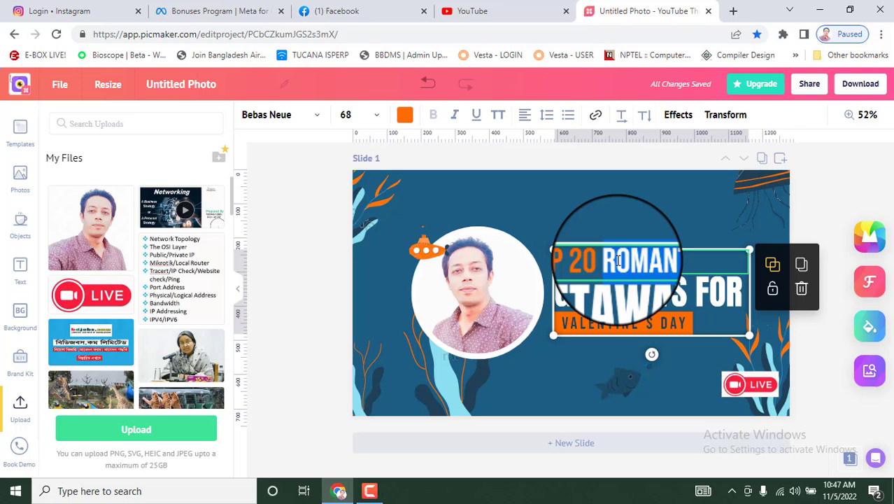
key(BackSpace)
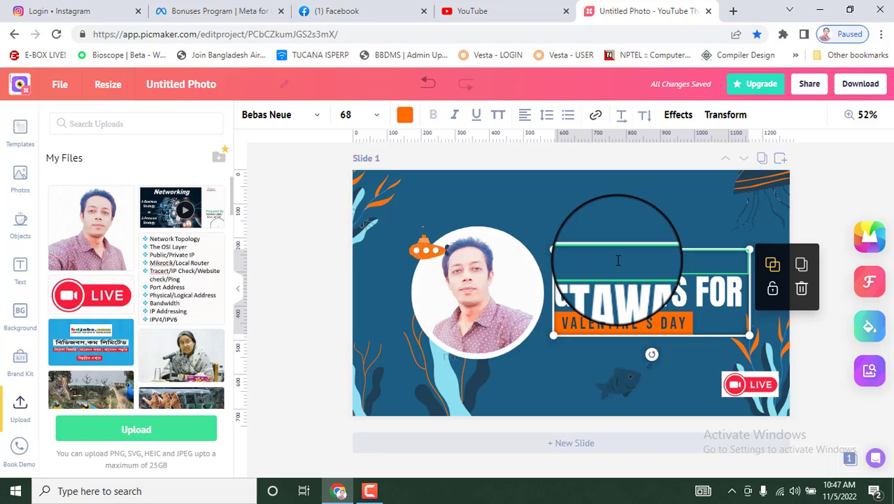
Launch Avro Keyboard and switch text input to Bengali.
click(67, 487)
text(avro)
key(Return)
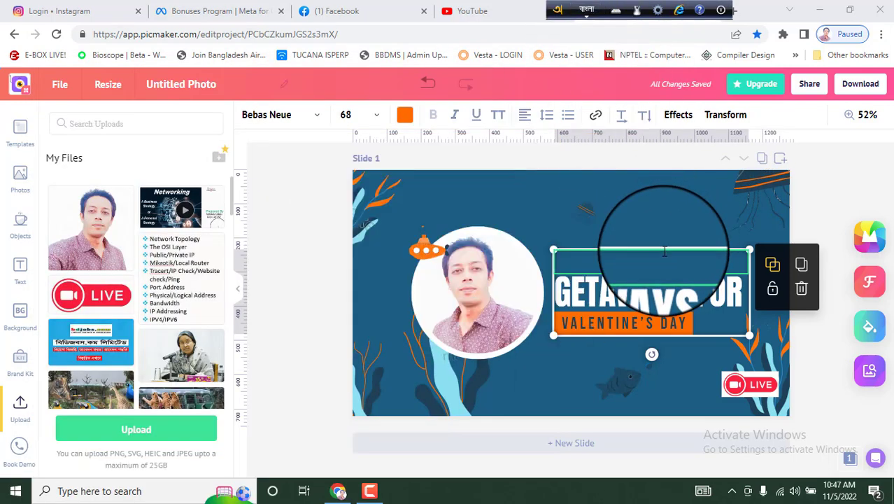
click(586, 9)
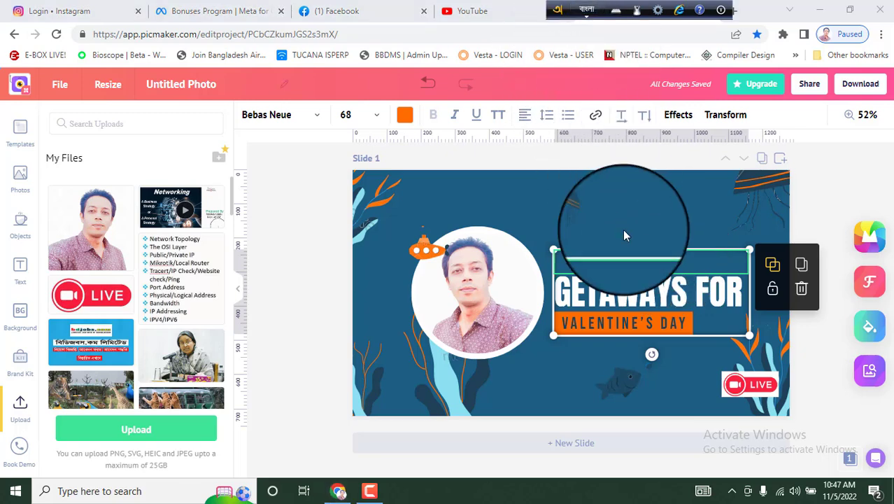
Type the Bengali headline 'ফেসবুক বোনাস প্রোগ্রামে জয়েন করে টাকা ইনকাম করুন'.
click(631, 261)
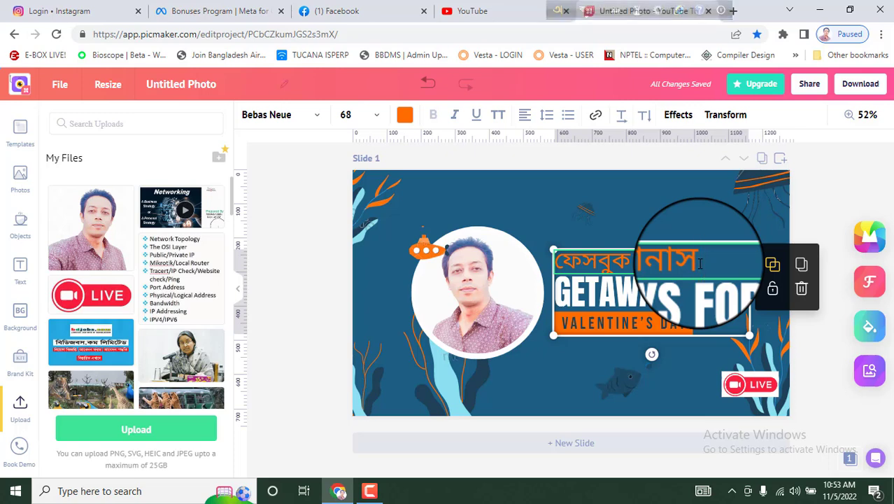
text(program)
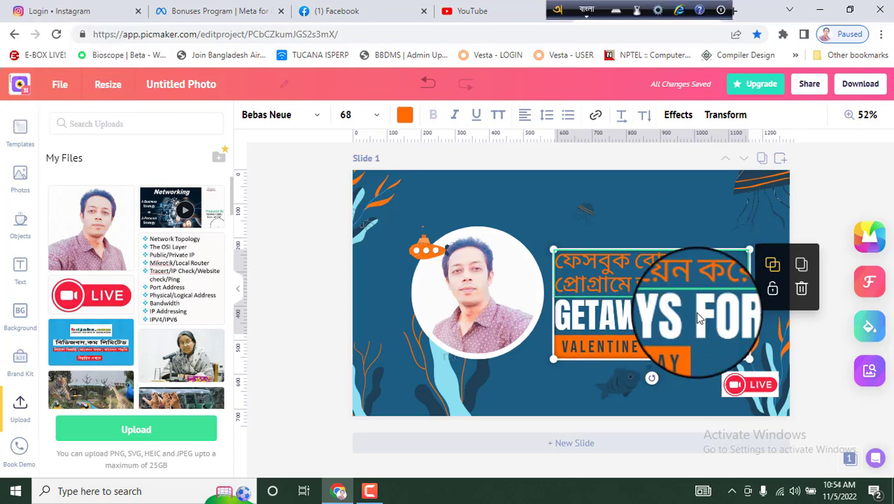
click(694, 310)
text(taka in)
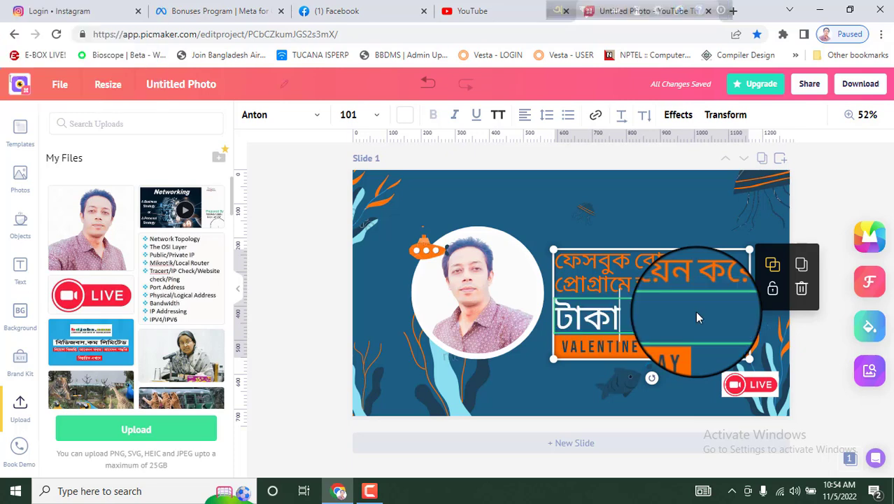
text(kam korun)
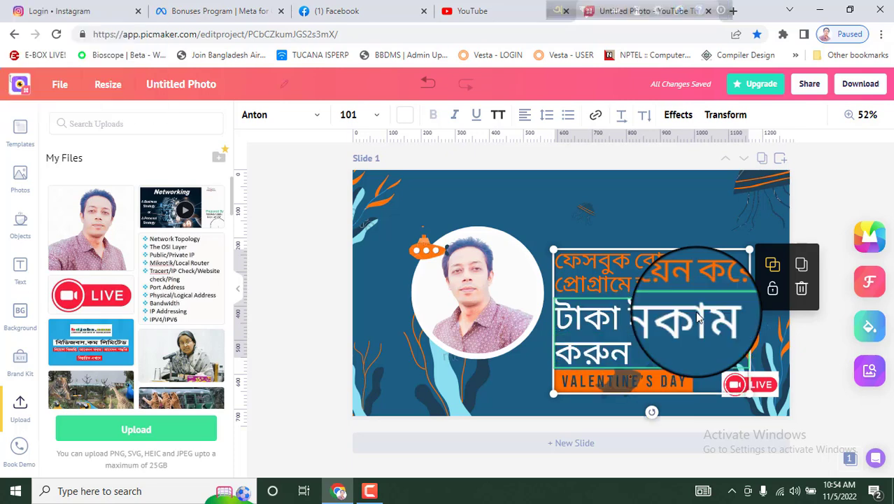
Replace VALENTINE'S DAY on the orange tag with the presenter's name in English.
double_click(675, 386)
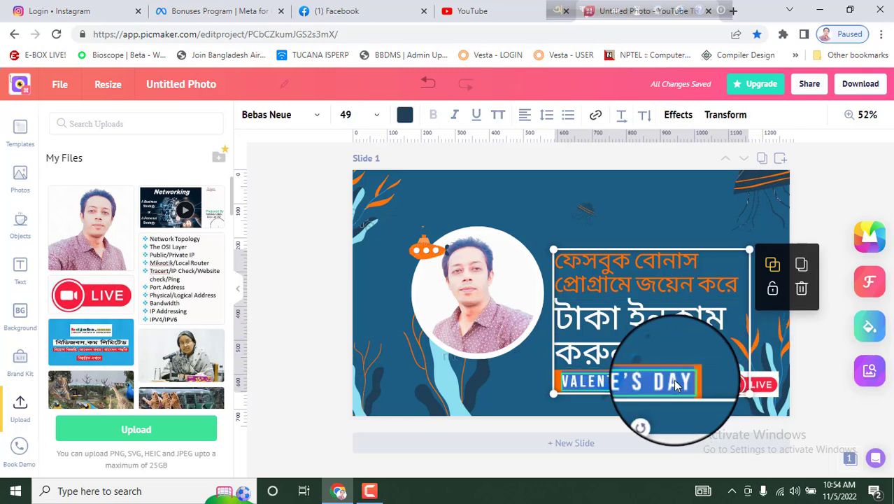
key(F12)
text(HELAL MIA)
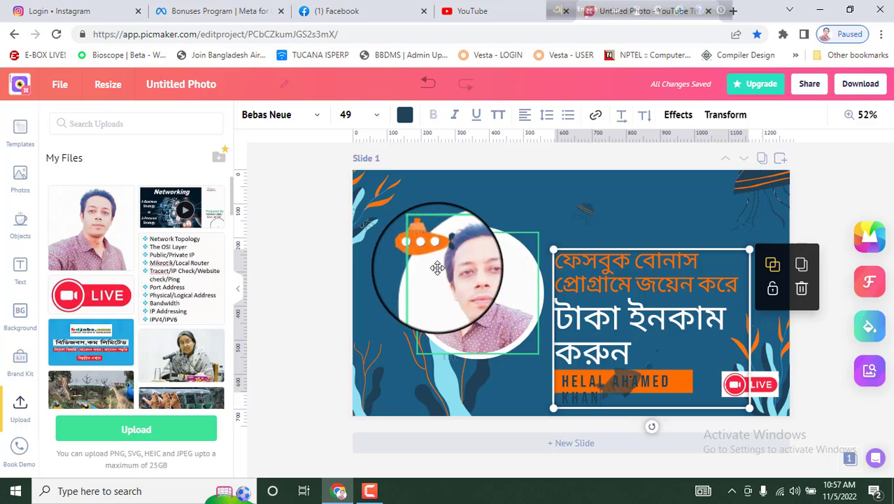
Nudge the portrait in its circle, then raise and enlarge the headline and name block.
mouse_move(465, 279)
mouse_down()
mouse_move(429, 265)
mouse_move(476, 287)
mouse_up()
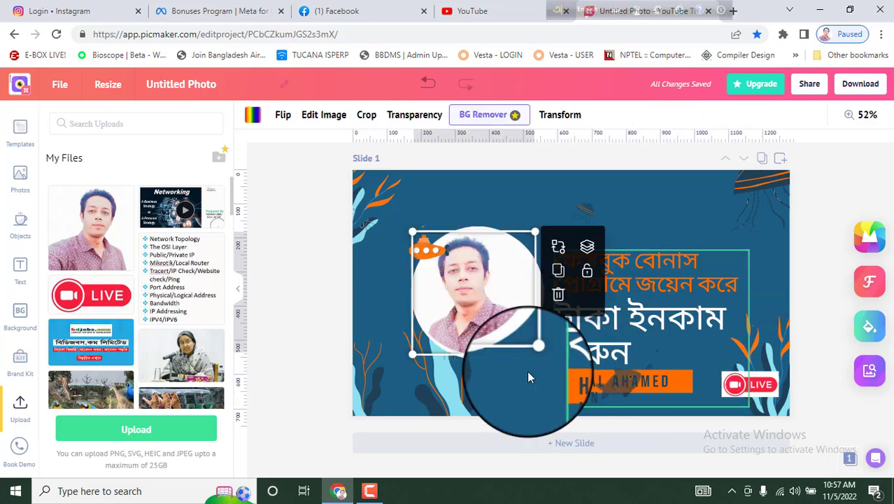
drag(651, 272, 651, 228)
drag(747, 361, 764, 352)
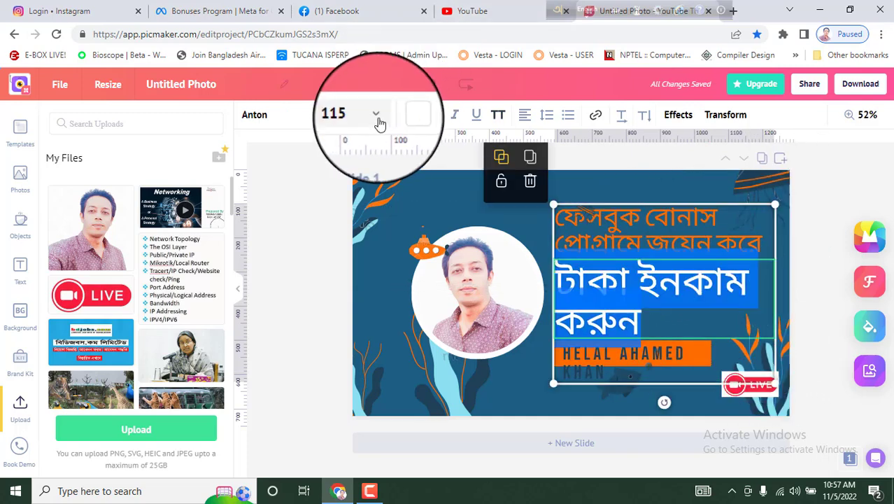
Set the headline's last Bengali line to font size 84 so it fits one line.
click(377, 119)
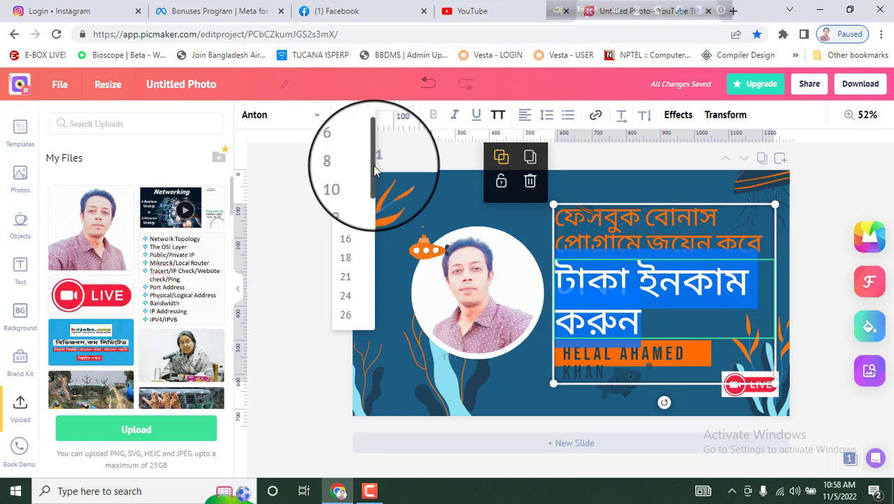
drag(370, 180, 371, 280)
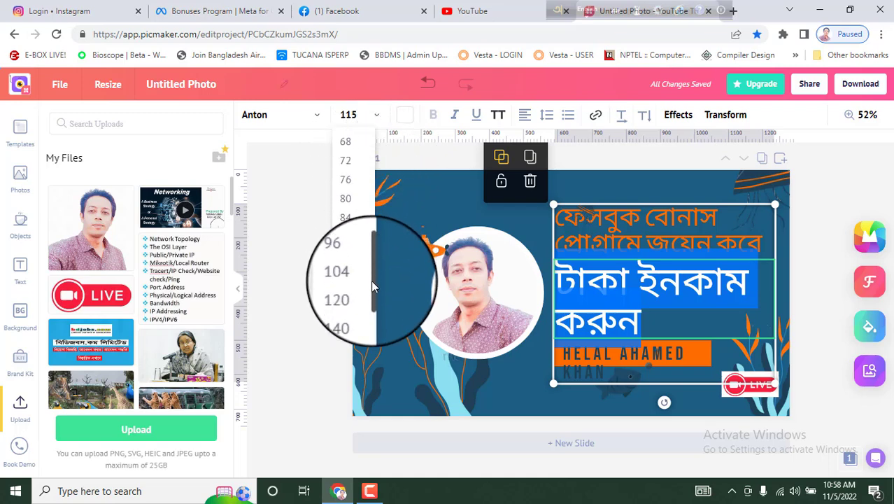
click(346, 255)
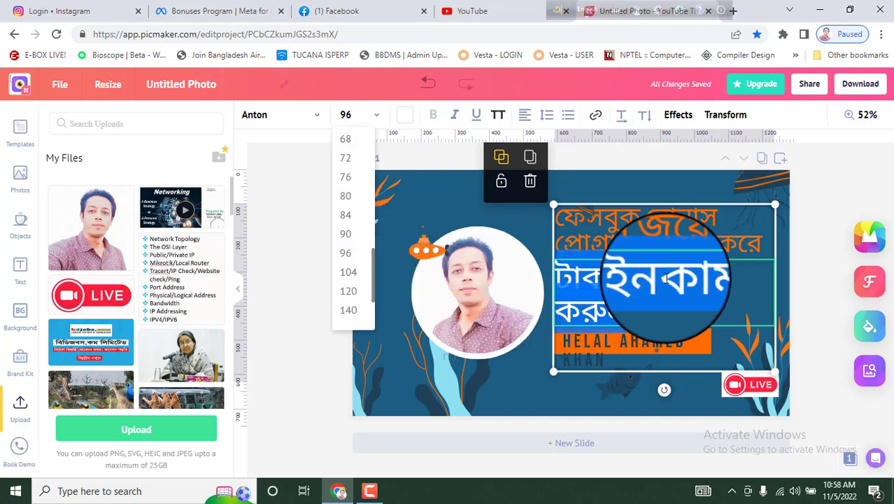
scroll(343, 203, up, 4)
click(344, 236)
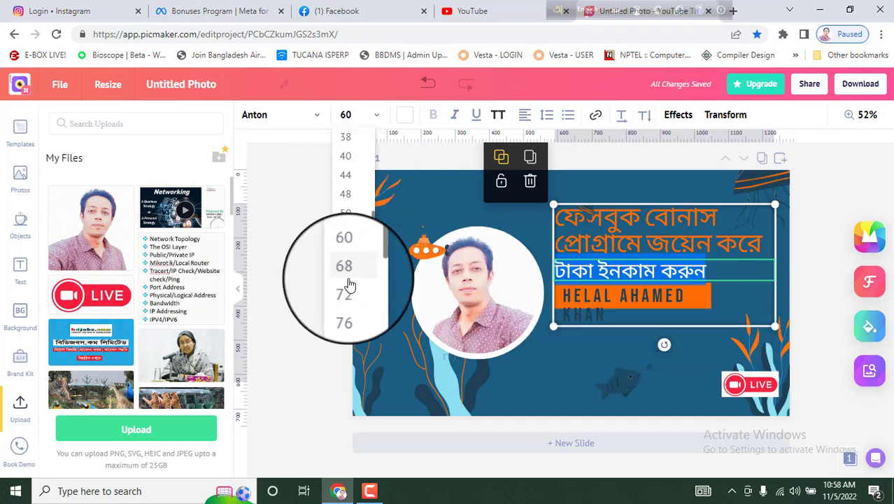
click(350, 291)
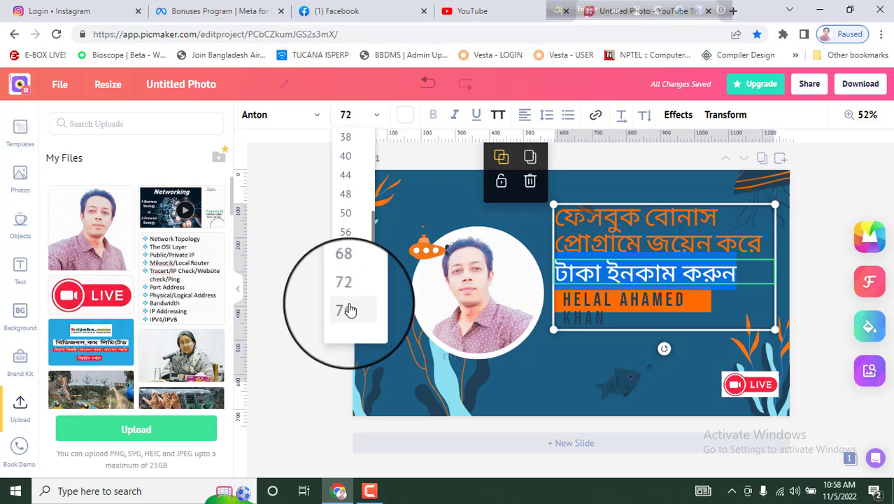
click(350, 310)
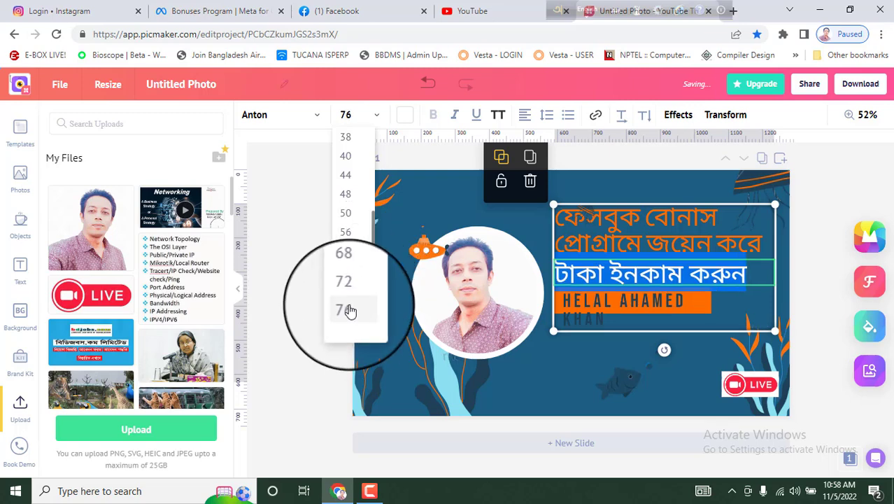
scroll(362, 274, down, 3)
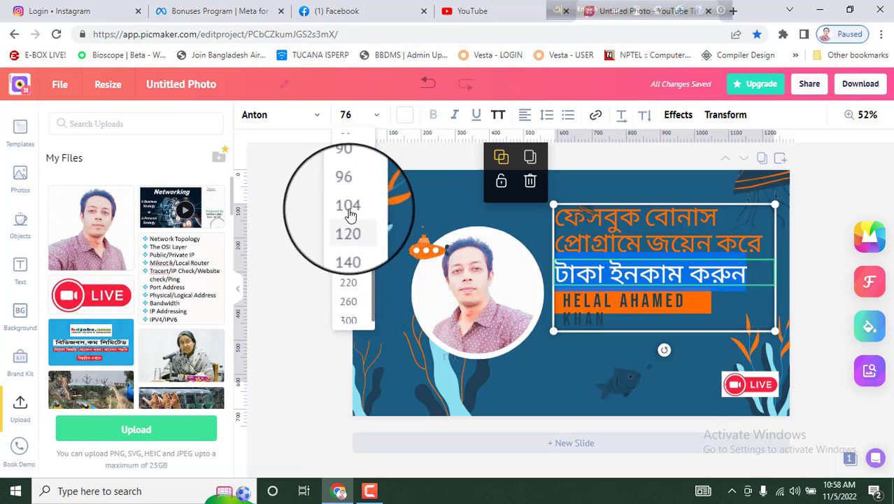
click(350, 174)
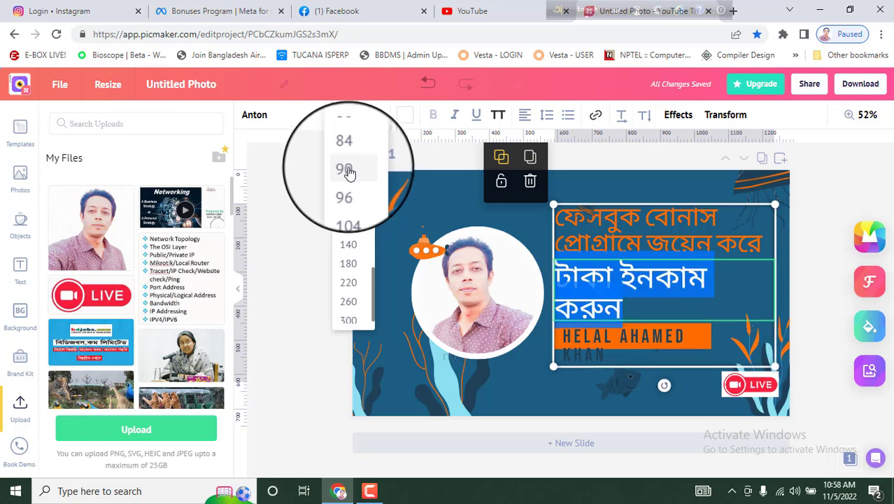
click(348, 155)
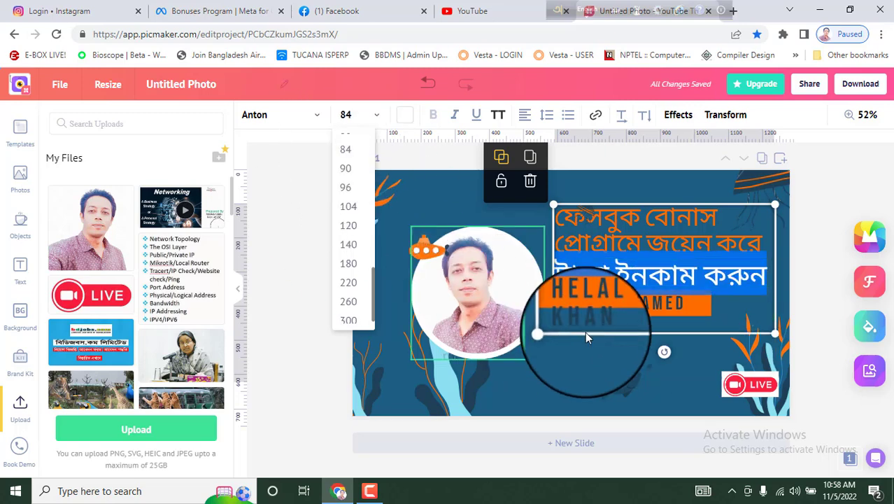
Set the name tag text to size 44 and slightly enlarge the headline block.
double_click(631, 304)
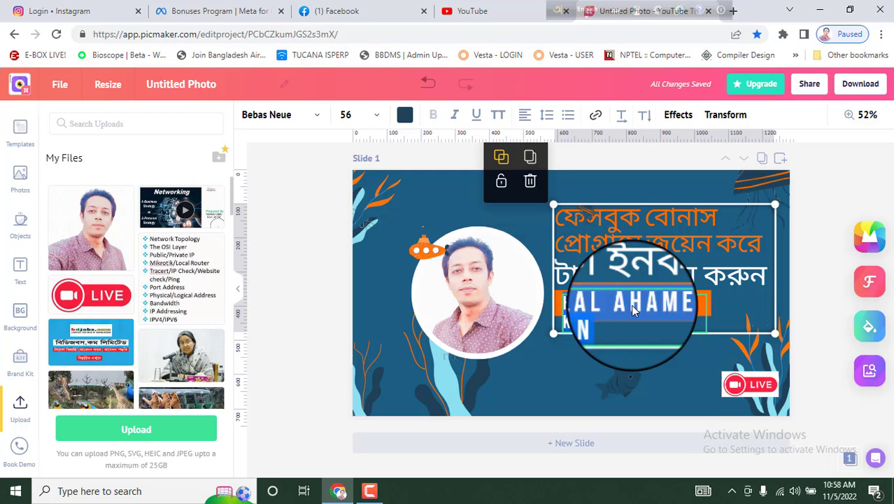
click(356, 115)
click(345, 240)
scroll(348, 252, down, 5)
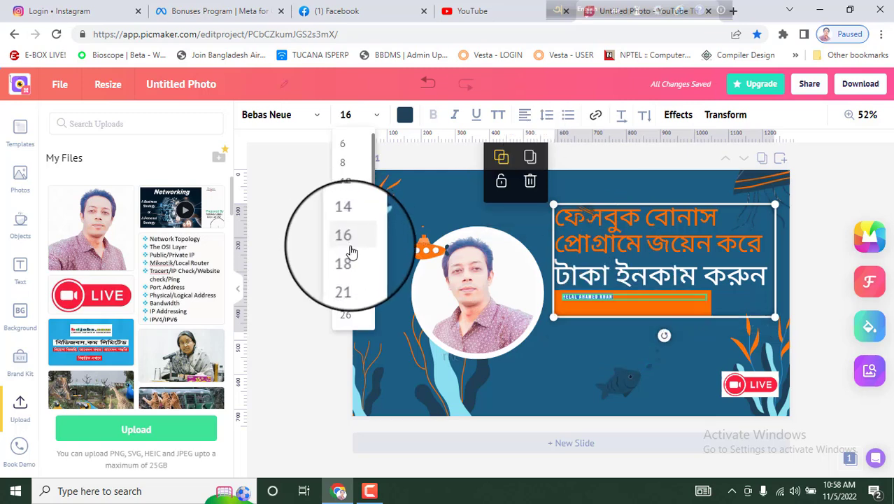
click(345, 269)
click(345, 251)
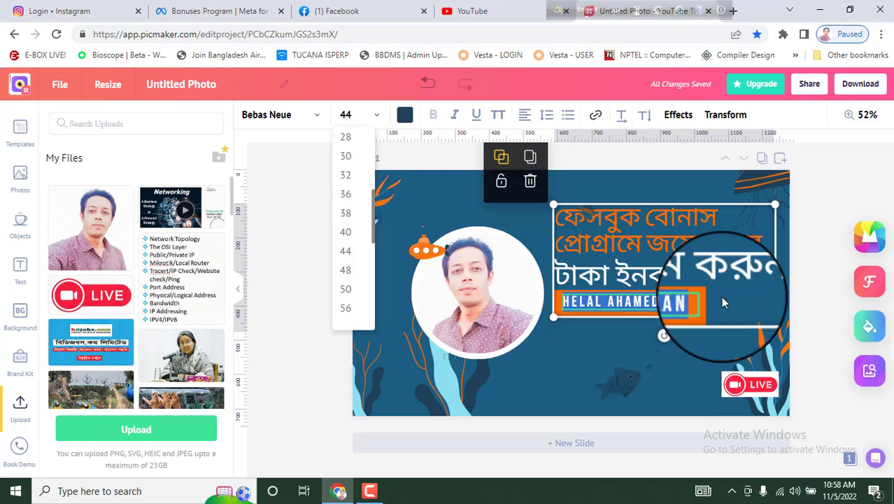
click(658, 239)
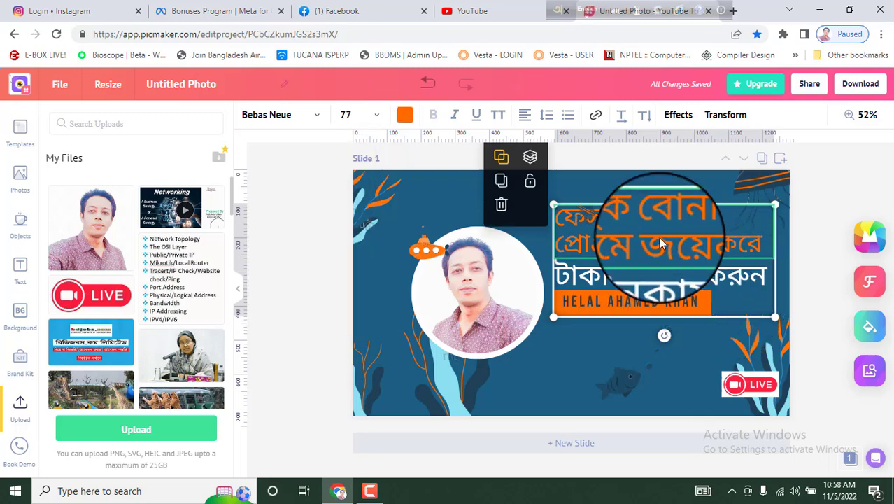
drag(775, 316, 788, 342)
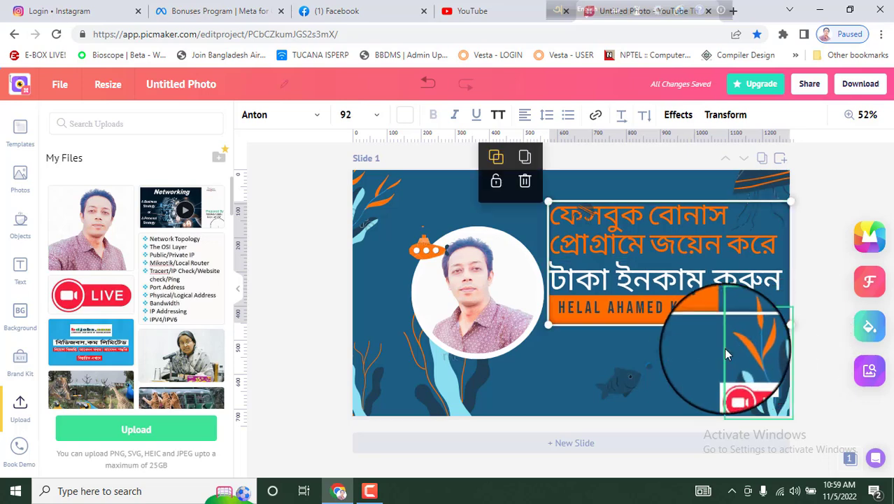
click(818, 225)
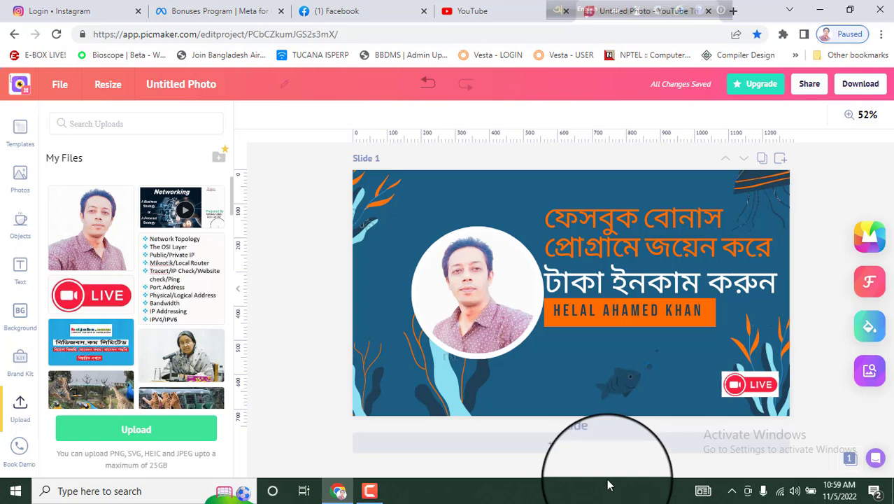
Download the thumbnail as a 1280 × 720 JPG file.
click(858, 92)
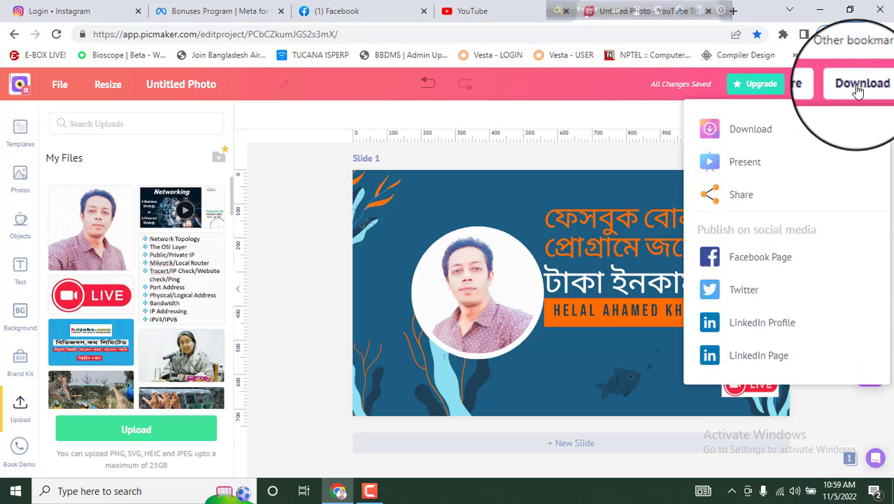
click(742, 135)
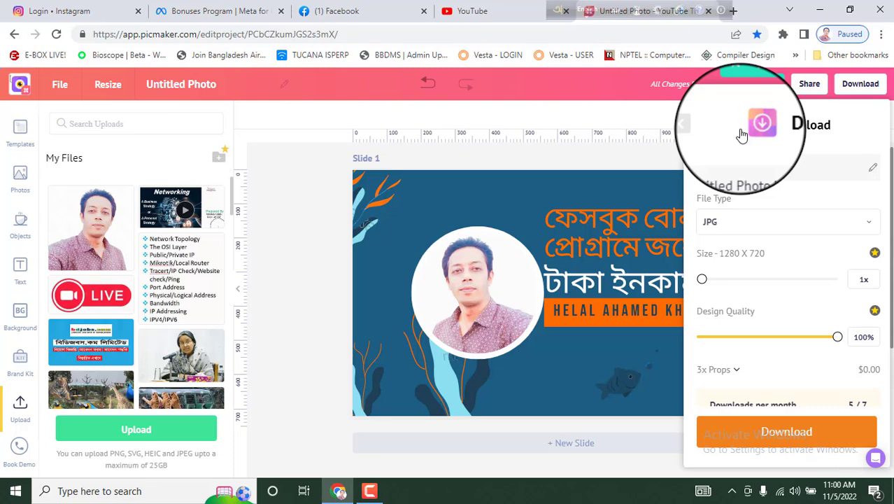
click(736, 231)
click(730, 225)
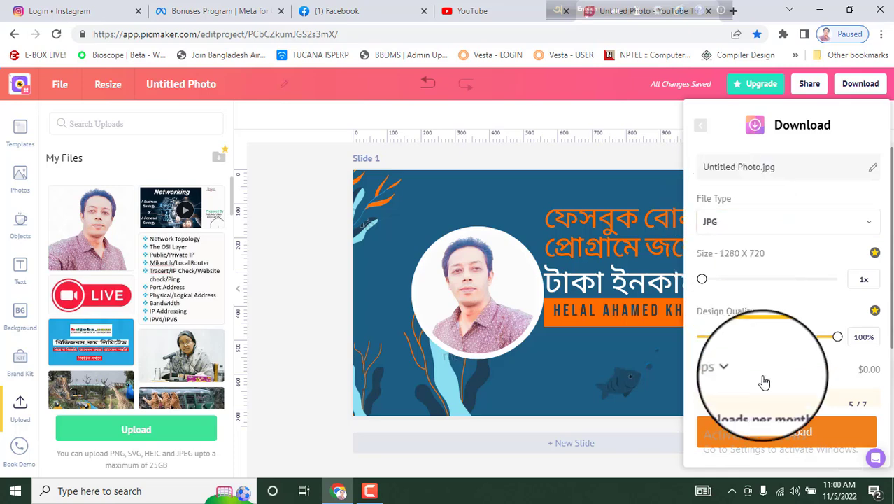
click(786, 431)
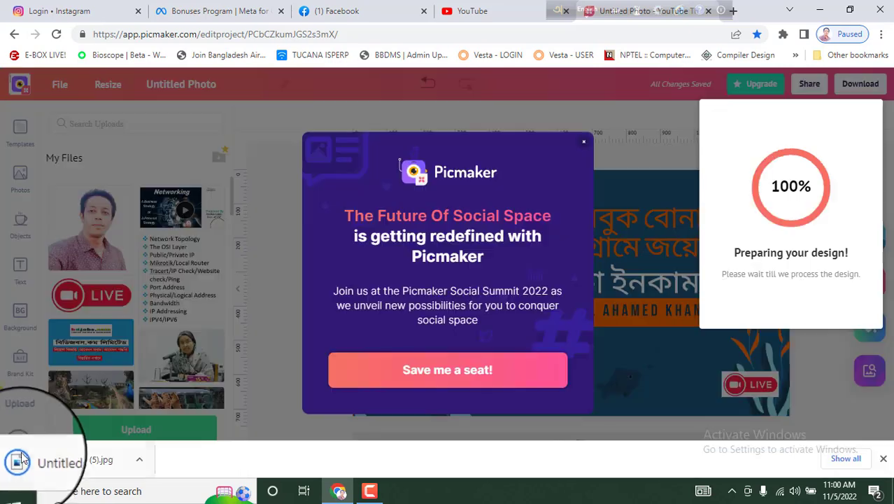
Dismiss the promo popup after the download and show the Background library.
click(582, 141)
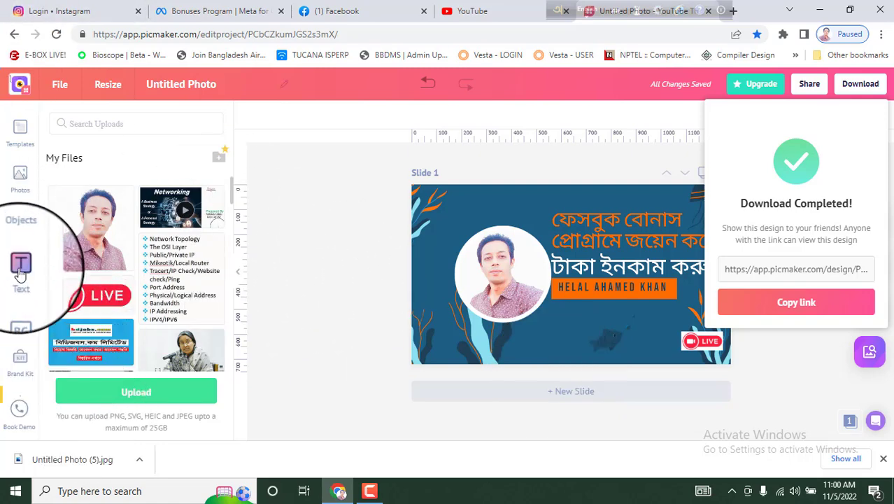
click(21, 309)
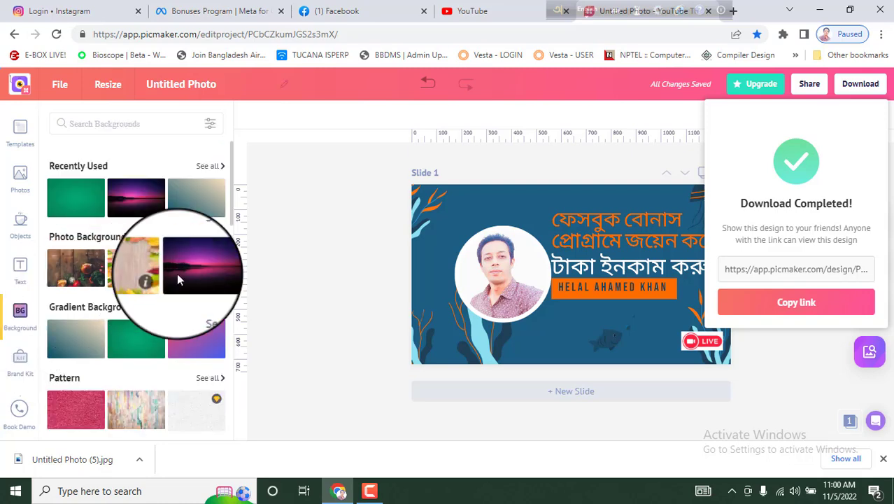